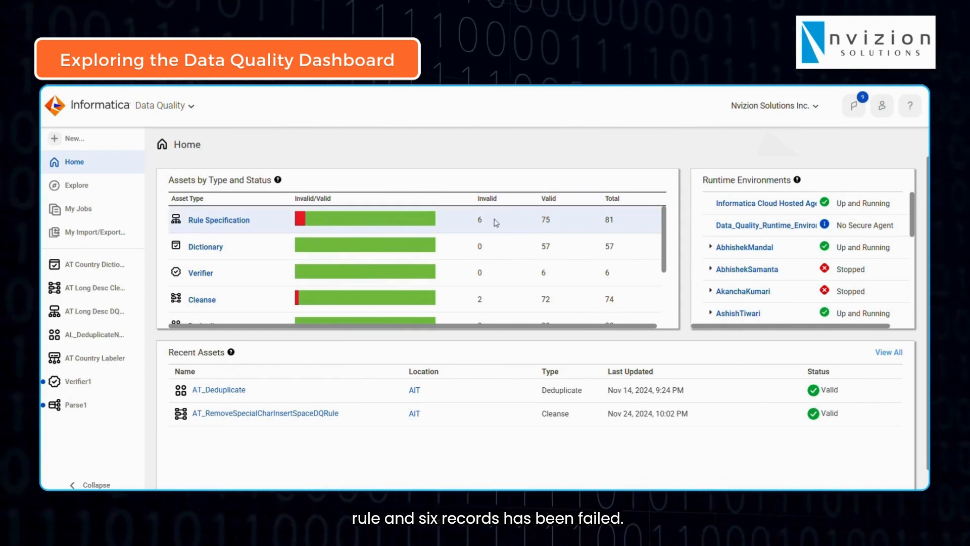
Review the valid and invalid counts for each asset type under Assets by Type and Status on the Home page
scroll(485, 226, "down", 2)
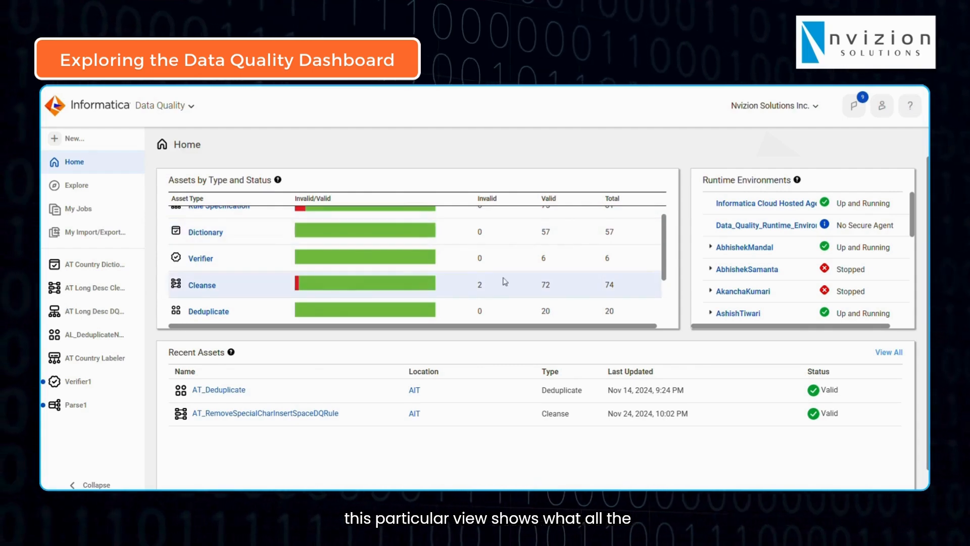
scroll(505, 282, "down", 1)
scroll(505, 281, "up", 2)
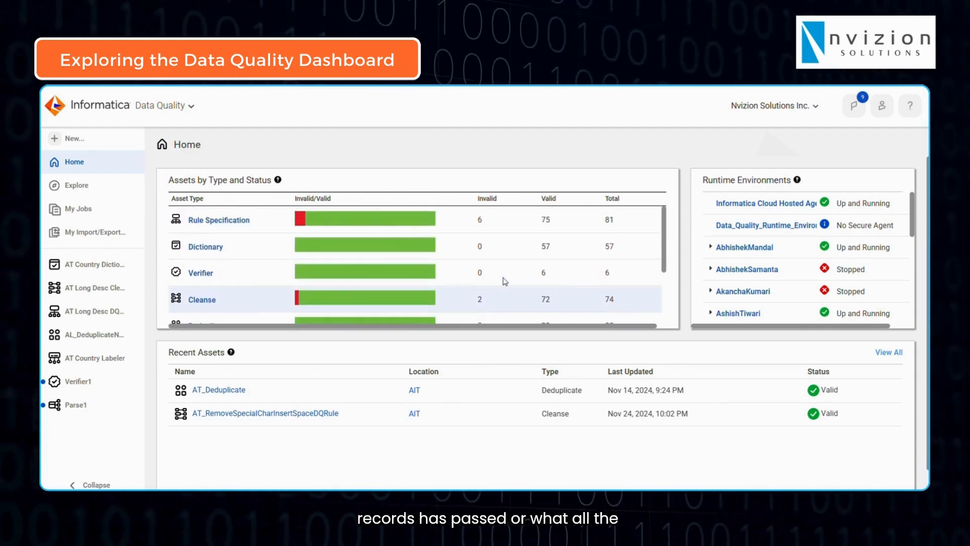
scroll(565, 270, "down", 2)
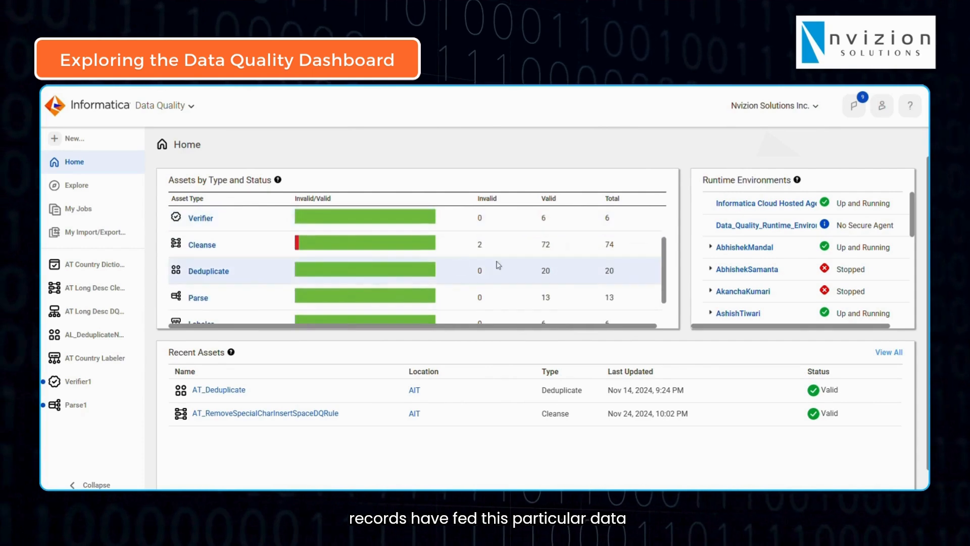
scroll(581, 298, "up", 3)
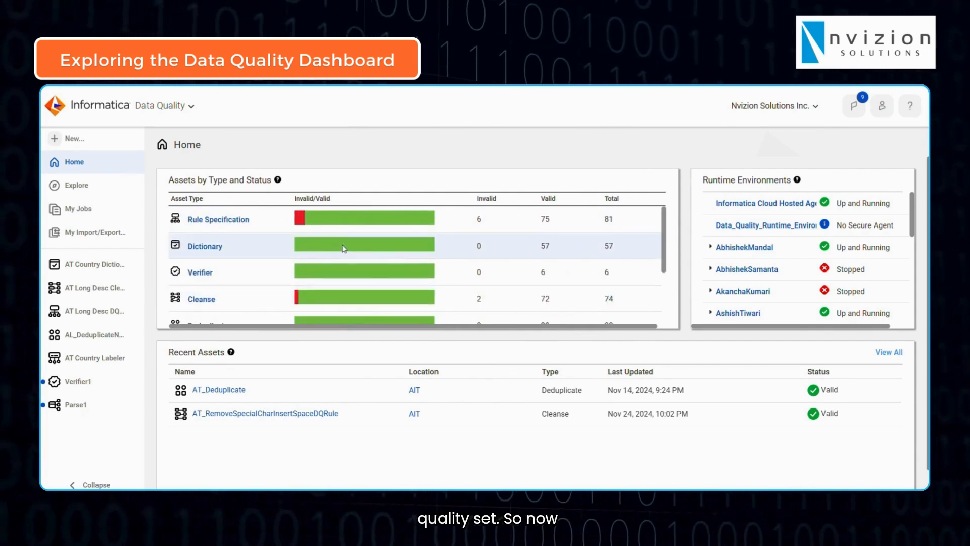
Review the asset types available for creation, and open the existing AT Long Desc DQ Rule to view its rule logic
left_click(53, 140)
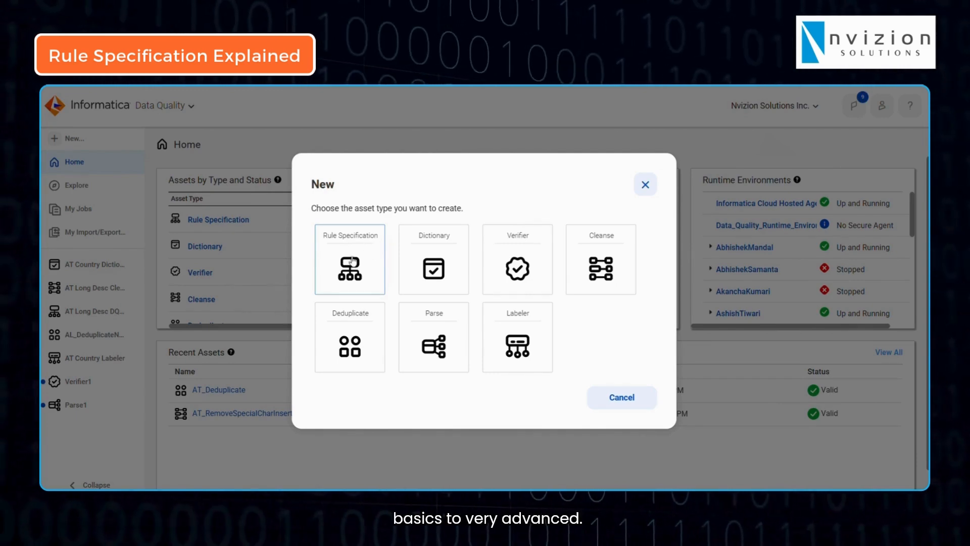
left_click(647, 185)
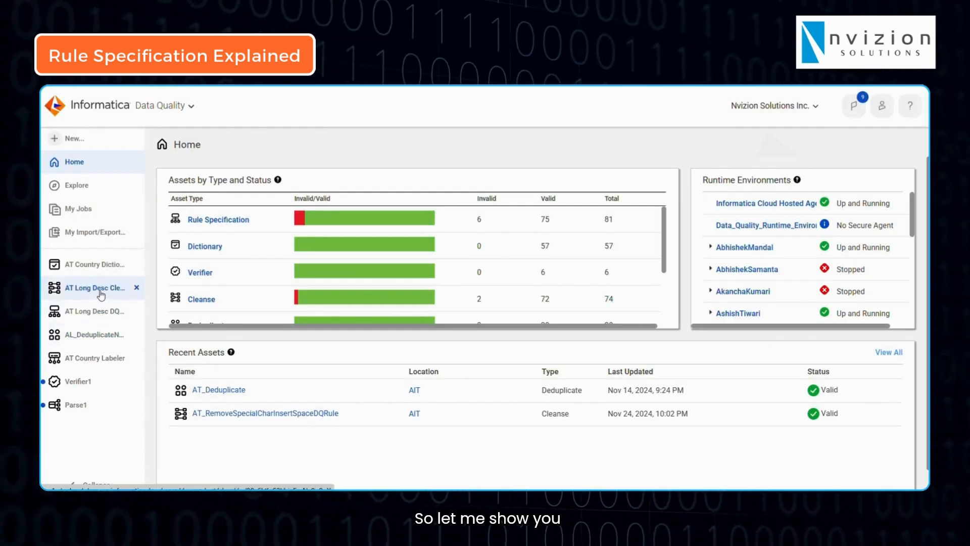
left_click_drag(101, 290, 99, 301)
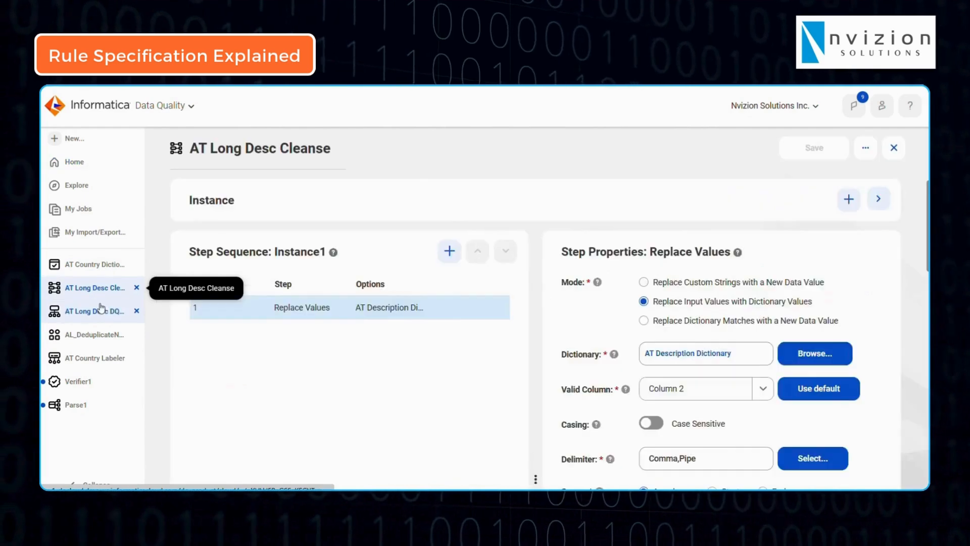
left_click(98, 311)
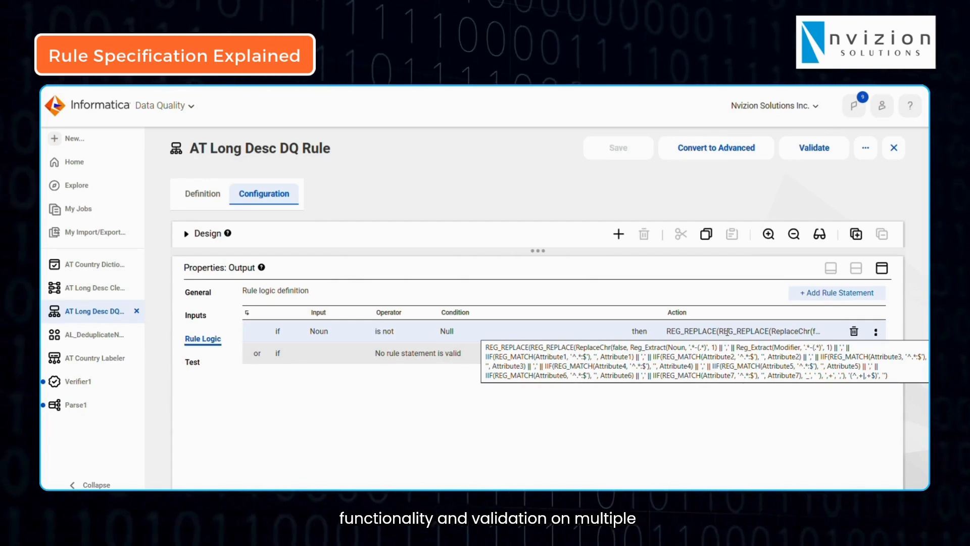
Check the new-asset choices without creating one, and look through the country entries in AT Country Dictionary
left_click(75, 140)
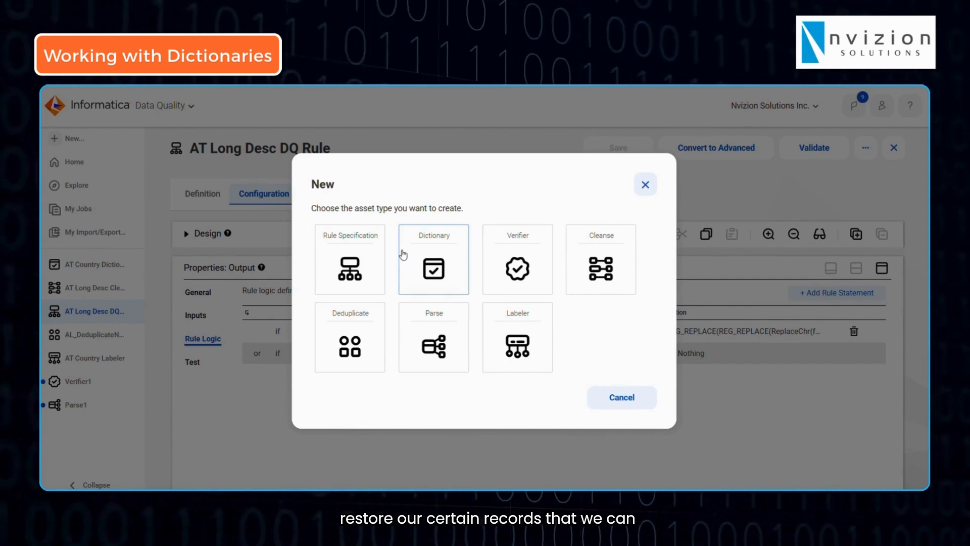
left_click(649, 186)
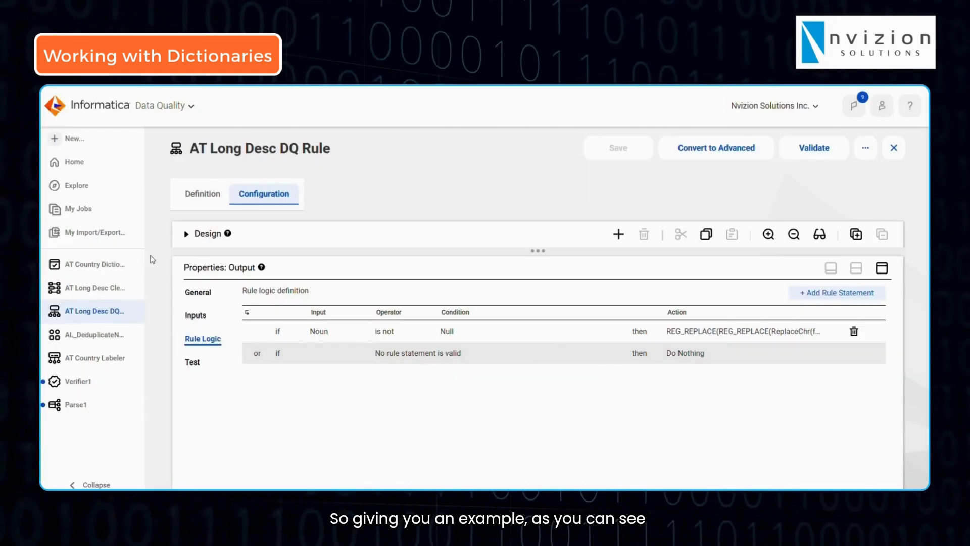
left_click(83, 270)
scroll(463, 320, "down", 3)
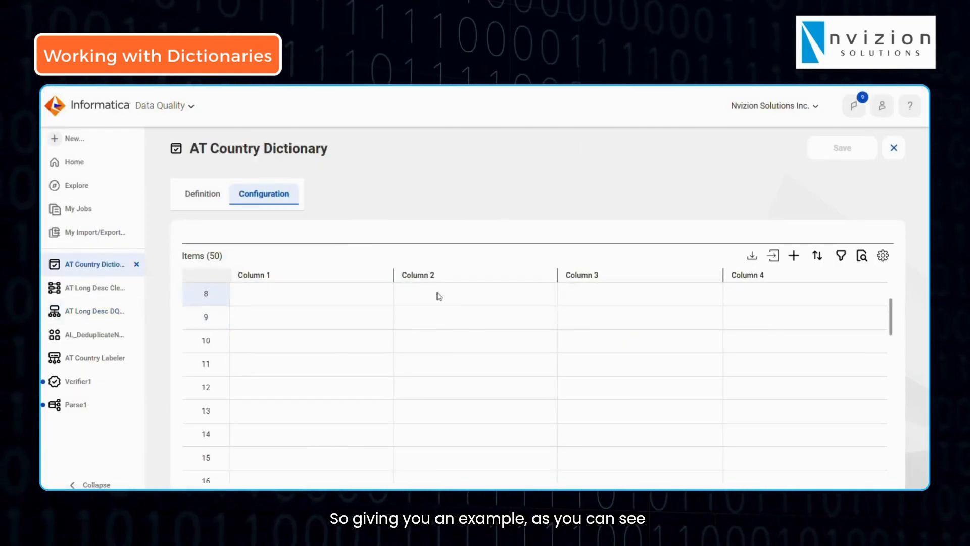
scroll(418, 340, "up", 3)
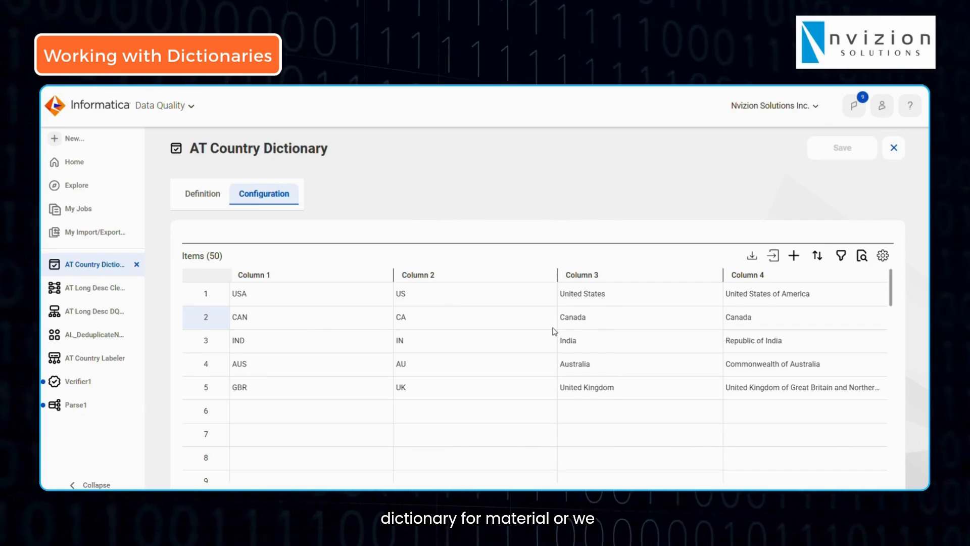
Check the asset types on offer, and open AT Long Desc Cleanse to view its Replace Values step
left_click(86, 143)
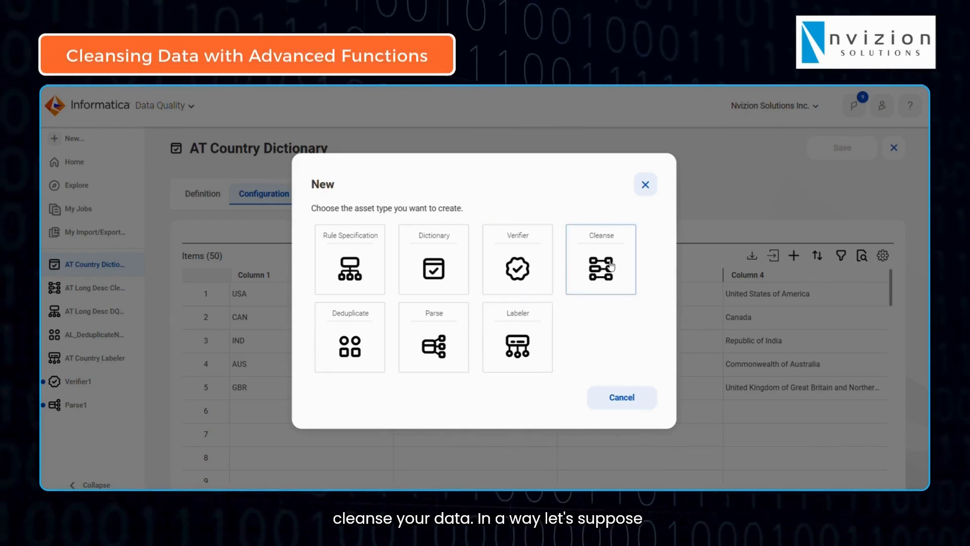
left_click(645, 186)
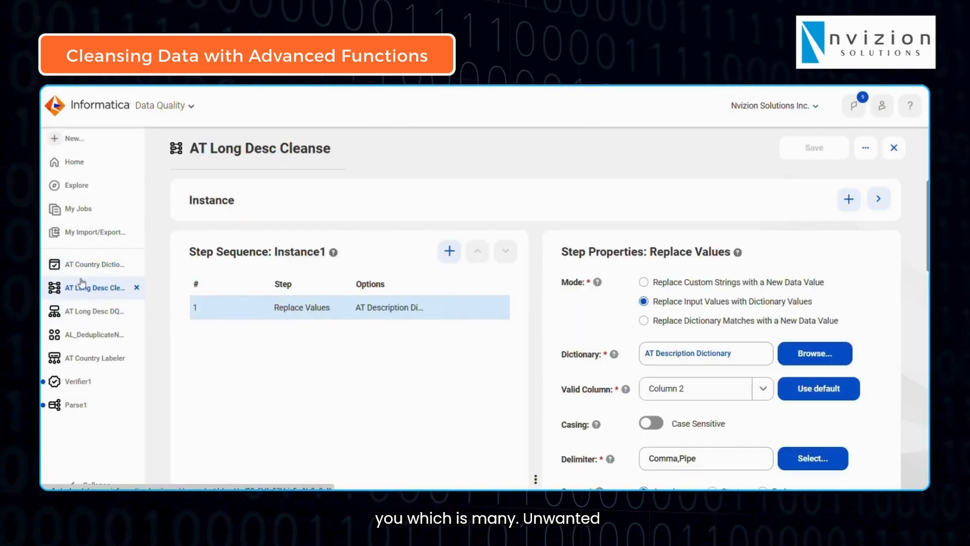
left_click(95, 287)
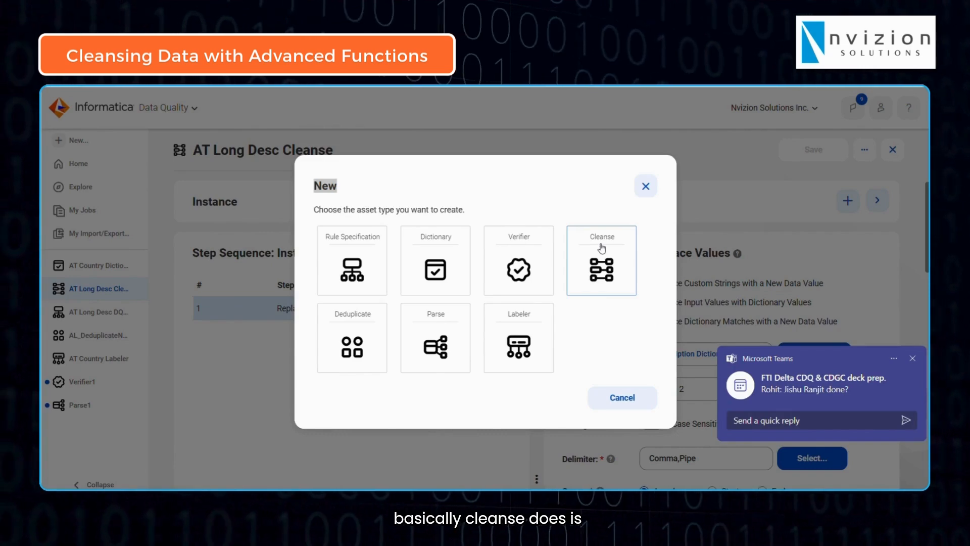
Create a new Cleanse asset and open its configuration
left_click(642, 194)
left_click(58, 141)
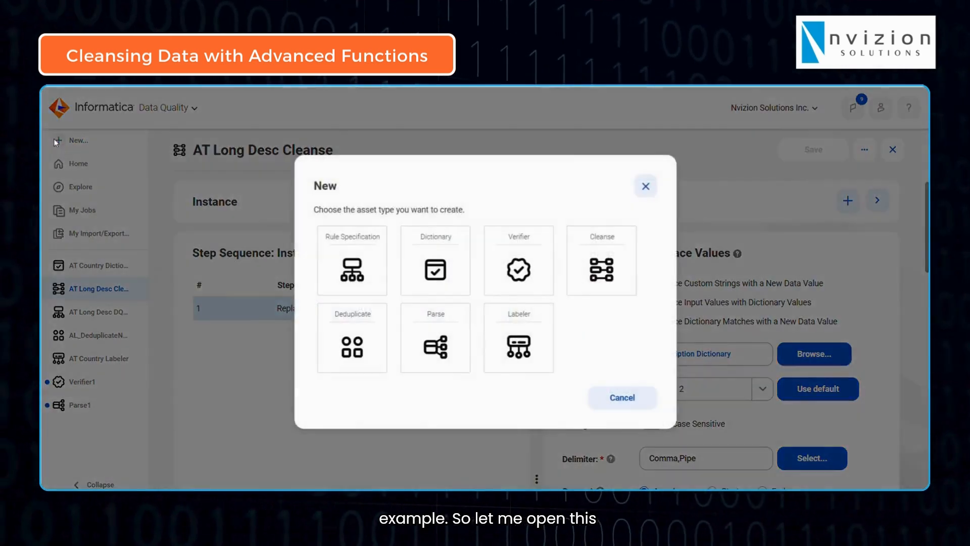
left_click(601, 271)
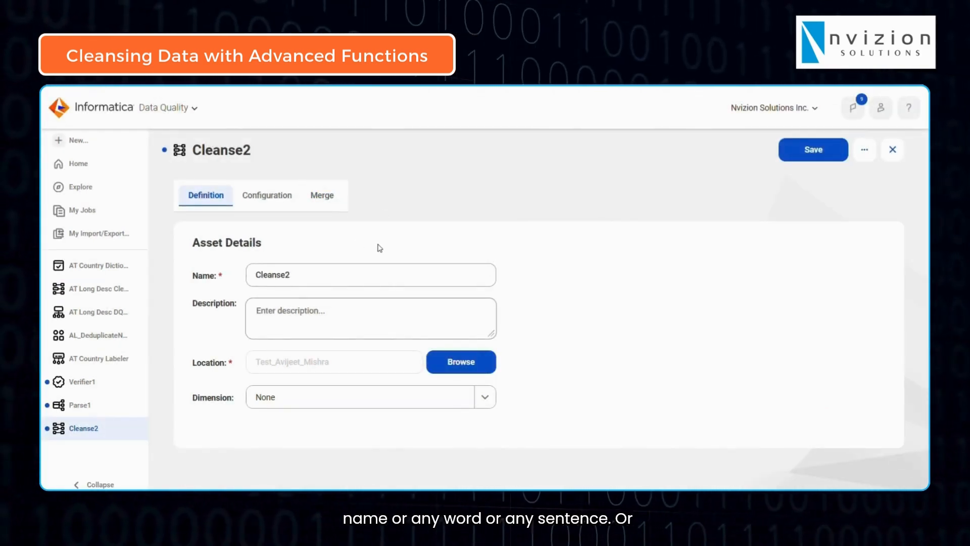
left_click(288, 201)
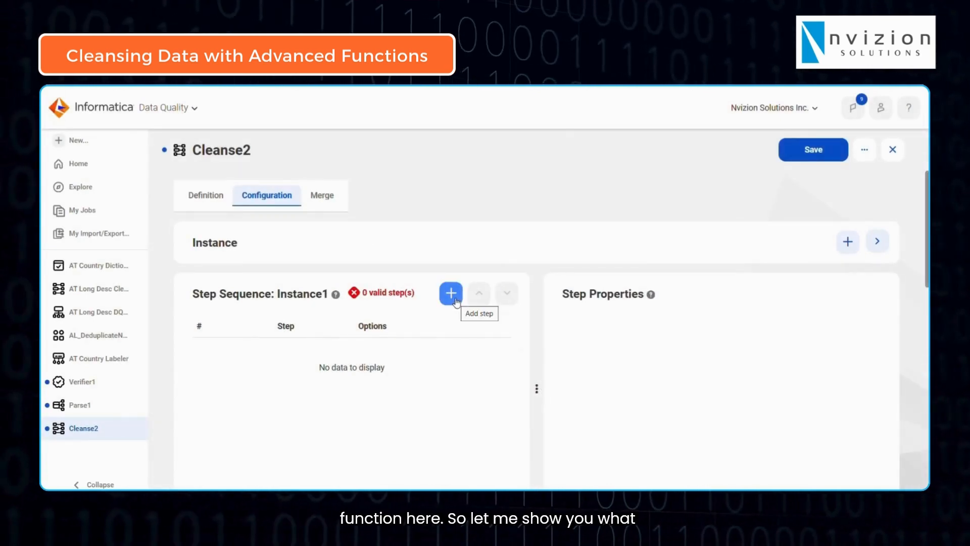
Review the step types that can be added to the new Cleanse asset and the entries of AT Country Dictionary
left_click(455, 300)
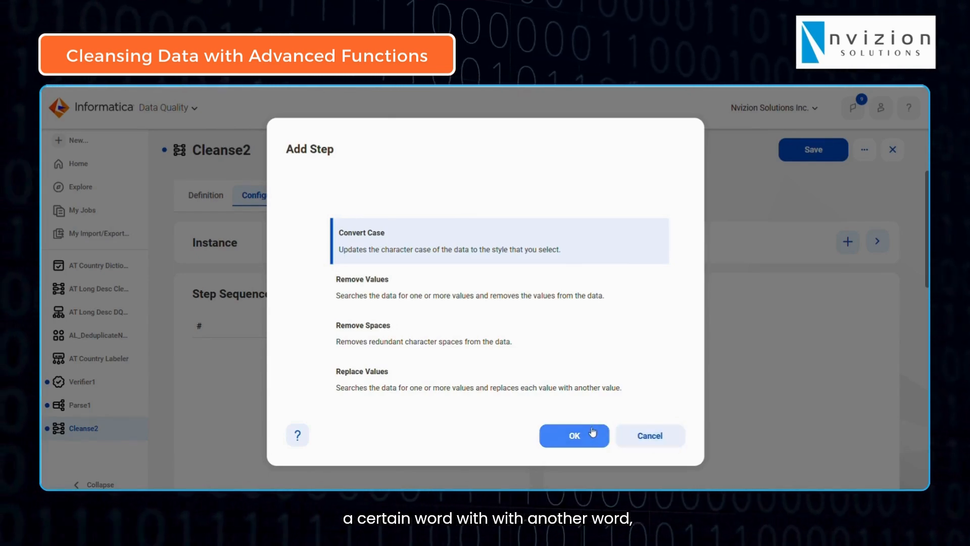
left_click(640, 436)
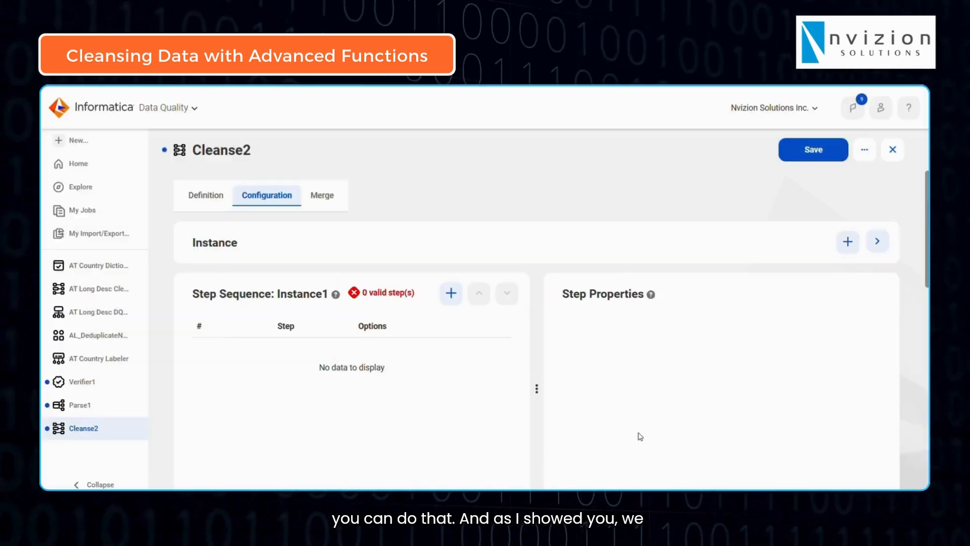
left_click(103, 272)
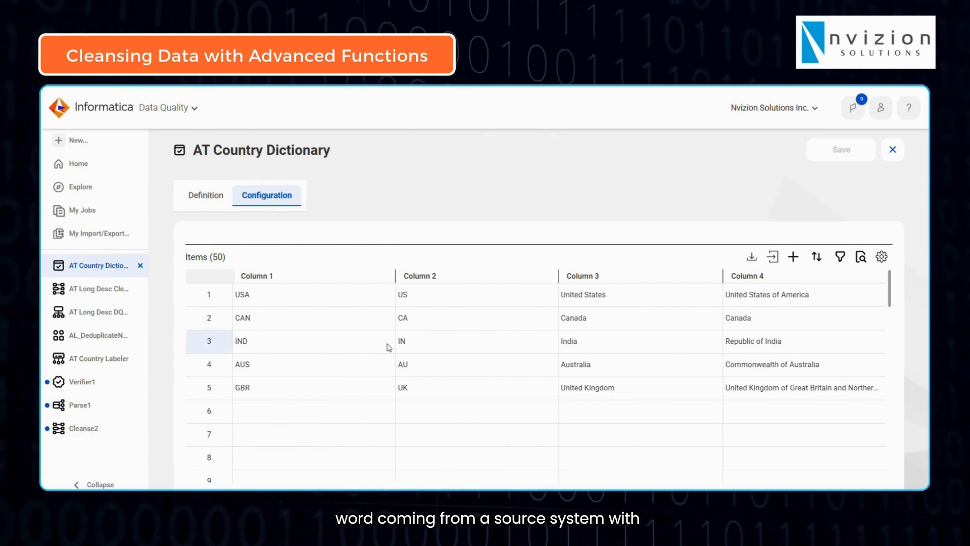
left_click(99, 428)
View the Deduplicate option among the asset types available for creation, without creating an asset
left_click(89, 141)
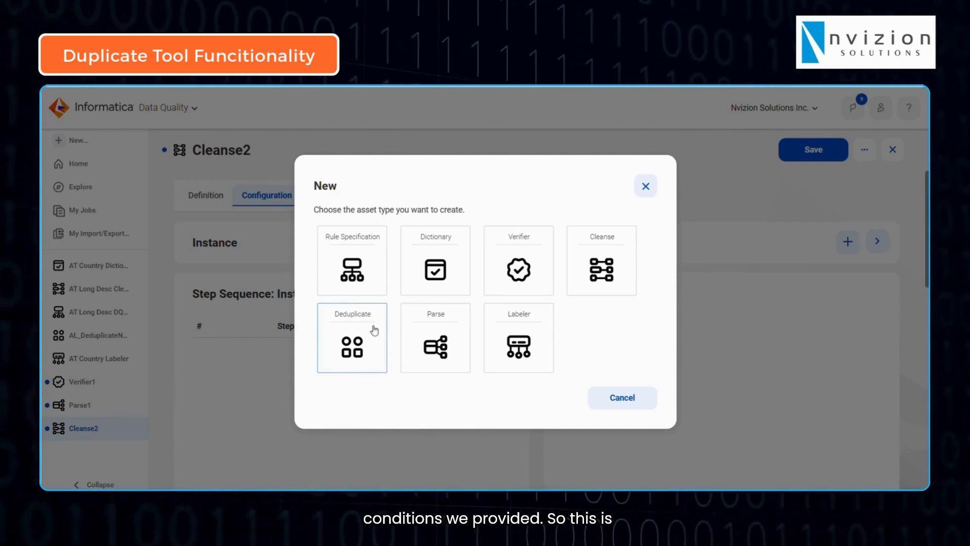
left_click(649, 189)
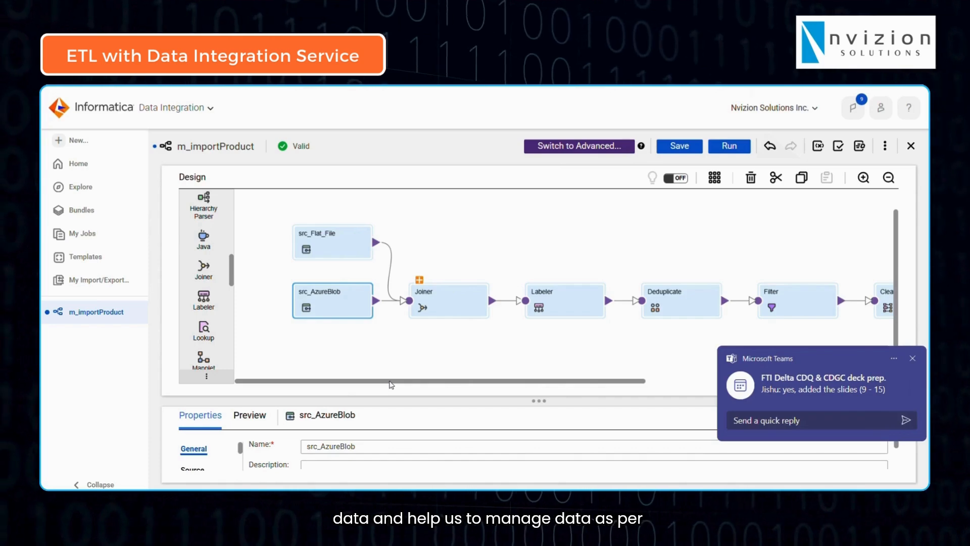
Examine the src_Flat_File and src_AzureBlob sources and the transformations after them in the m_importProduct mapping, dismissing chat notifications
left_click(912, 359)
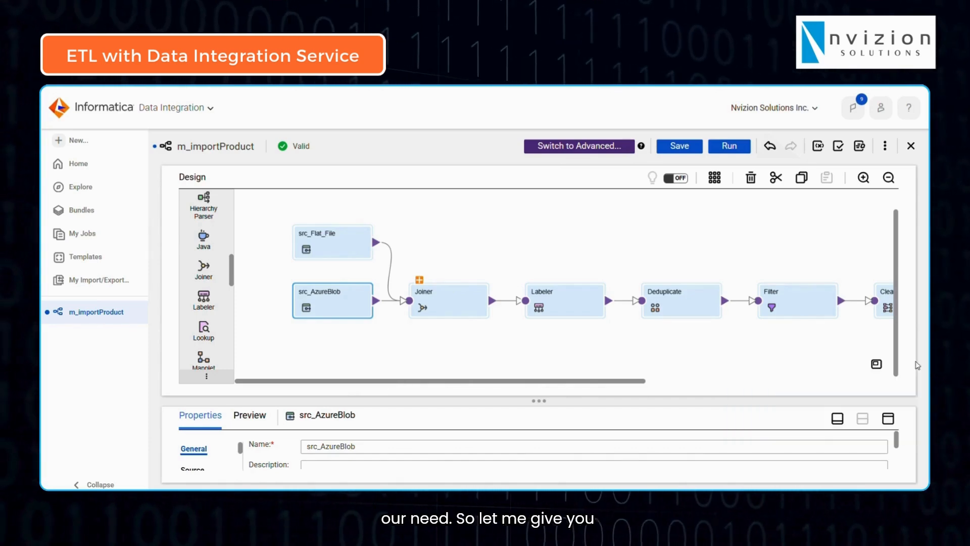
mouse_move(389, 382)
left_mouse_down()
mouse_move(420, 379)
mouse_move(385, 380)
left_mouse_up()
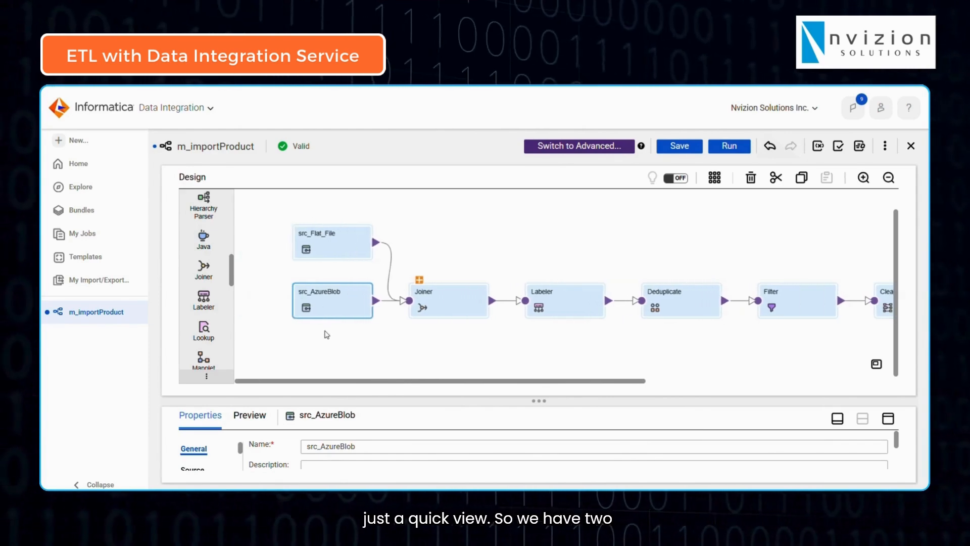
left_click(331, 250)
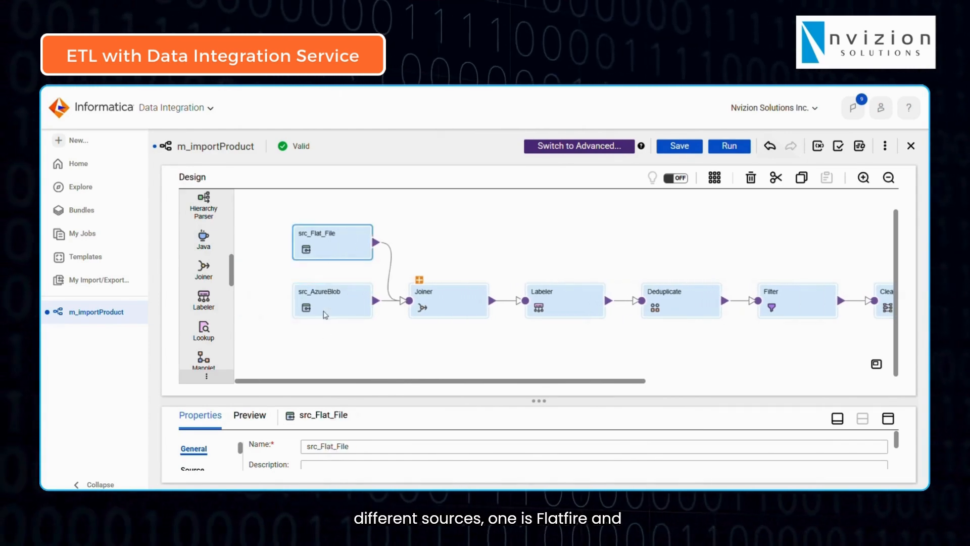
left_click(326, 314)
left_click_drag(393, 382, 401, 382)
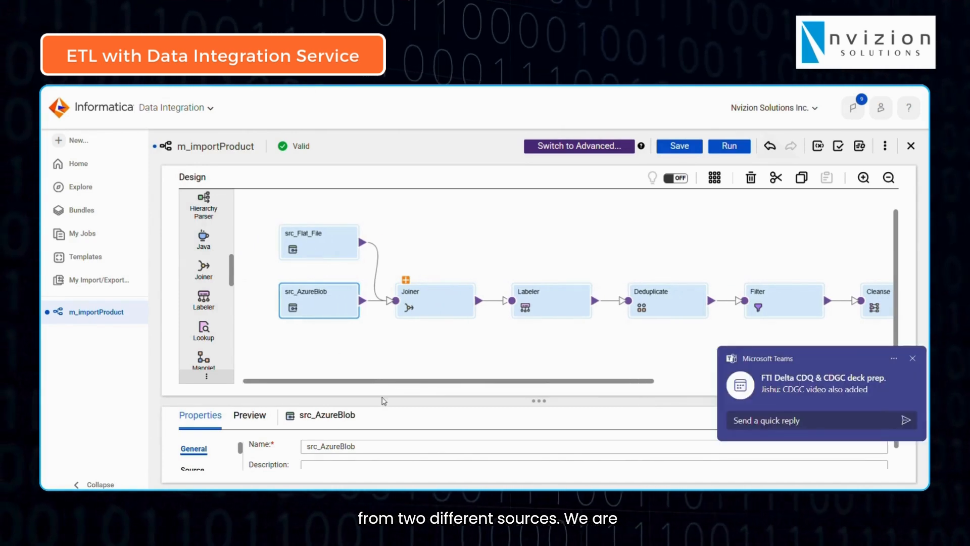
left_click(913, 359)
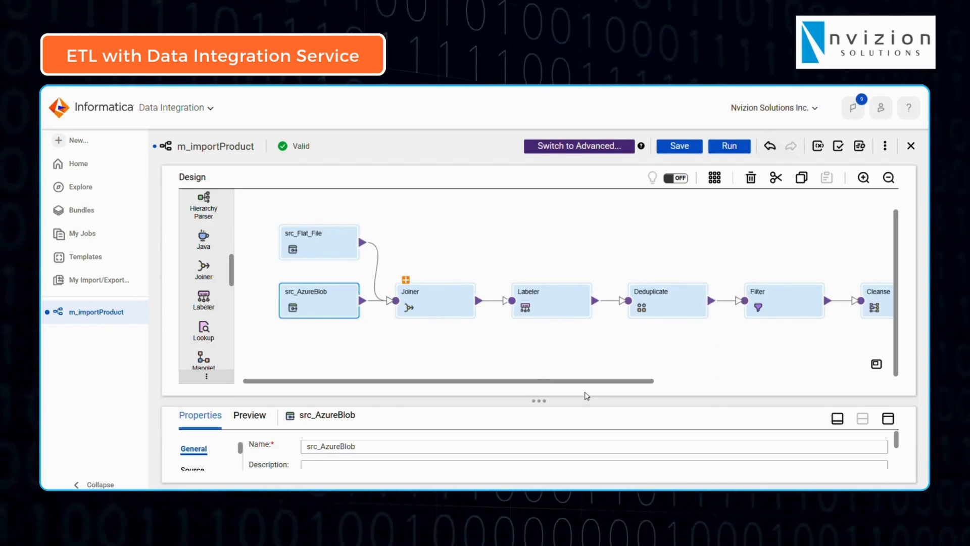
scroll(587, 380, "right", 5)
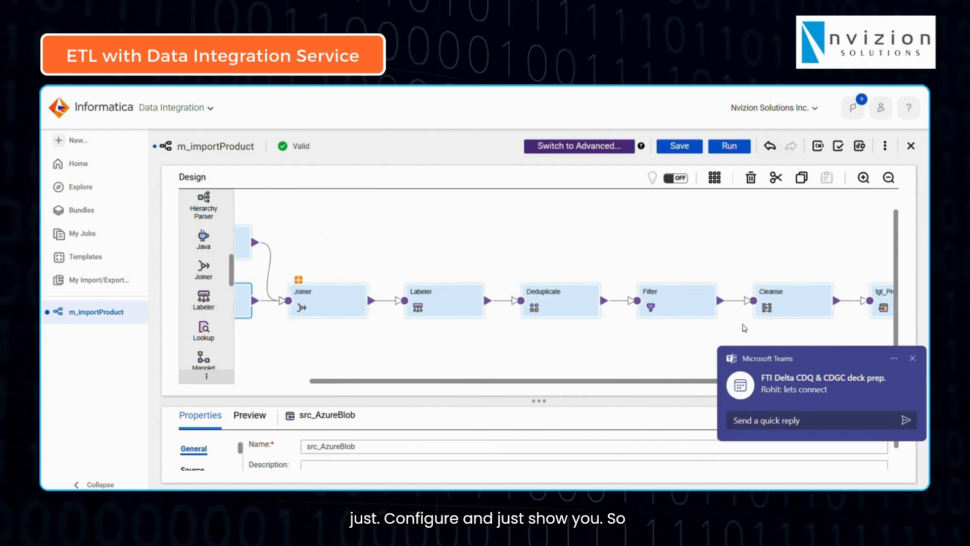
left_click(915, 359)
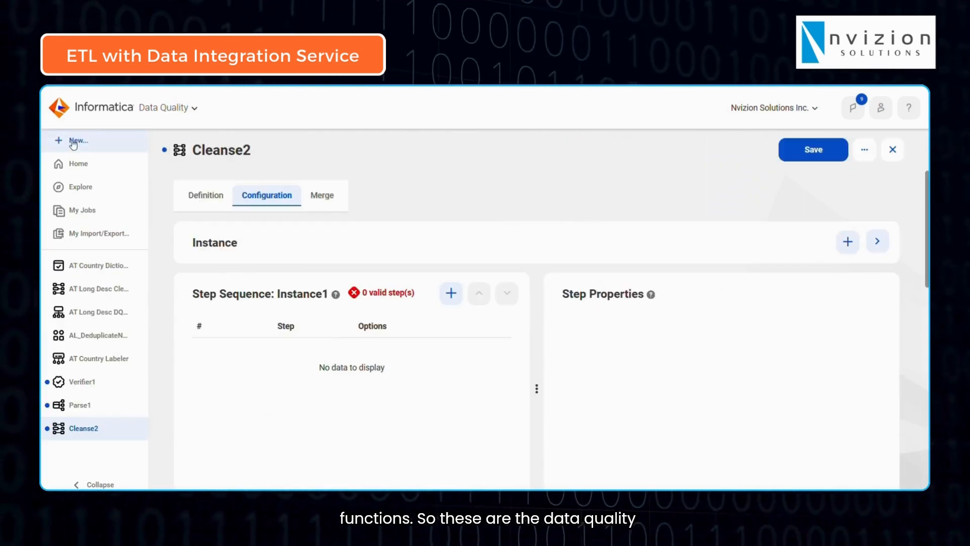
Review the data quality asset types available for creation again, and dismiss the chat notification
left_click(67, 144)
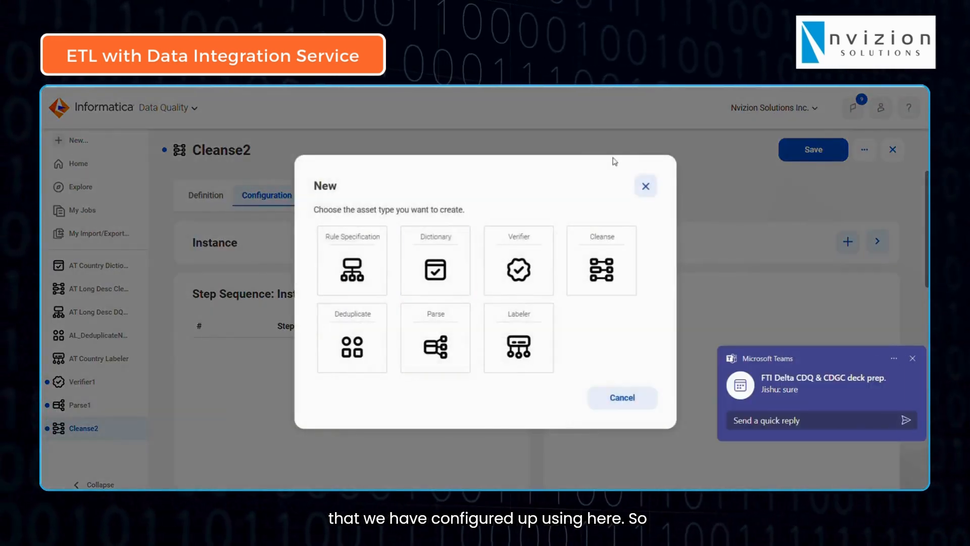
left_click(645, 186)
left_click(912, 358)
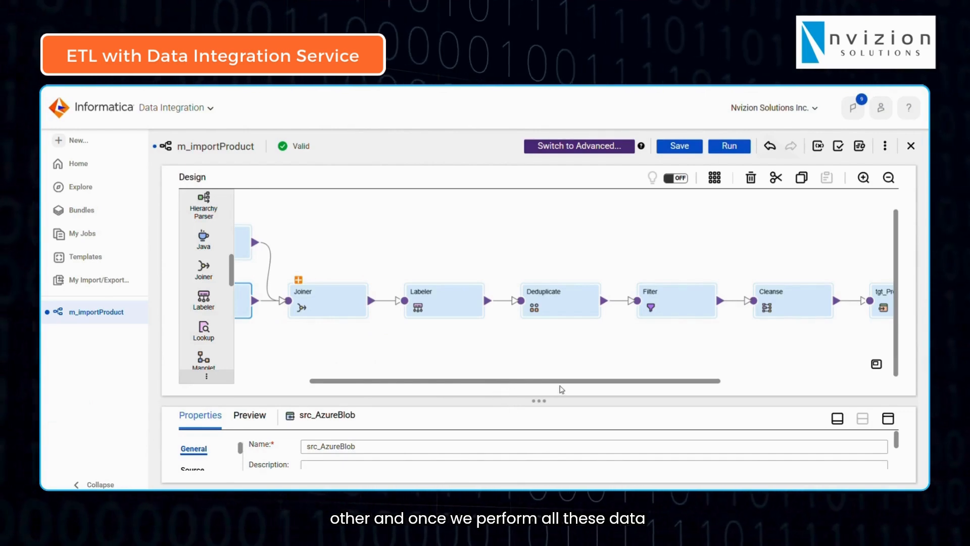
Trace the m_importProduct mapping between its src_Flat_File source and tgt_Product target, passing the Joiner, Labeler, Deduplicate, Filter and Cleanse transformations
left_click_drag(638, 382, 729, 382)
left_click(751, 300)
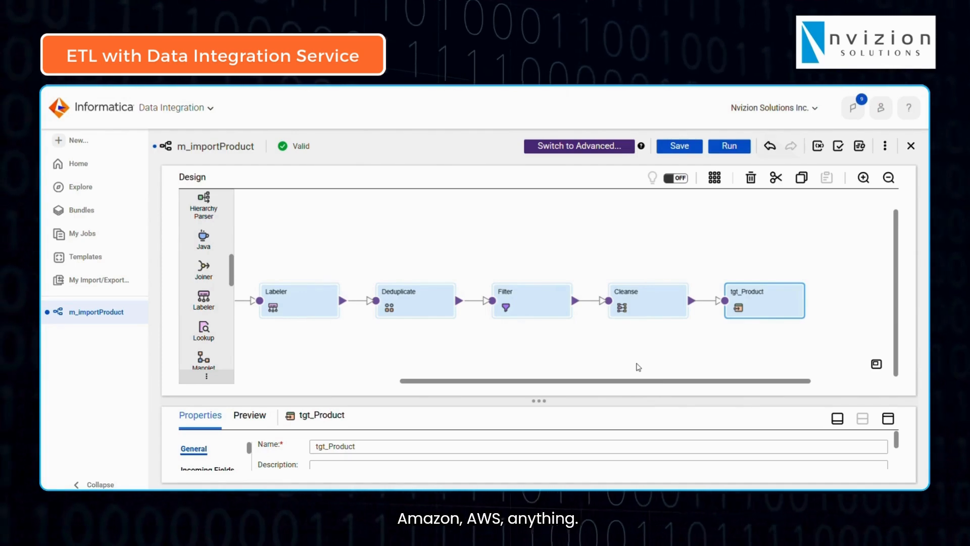
left_click_drag(557, 382, 323, 325)
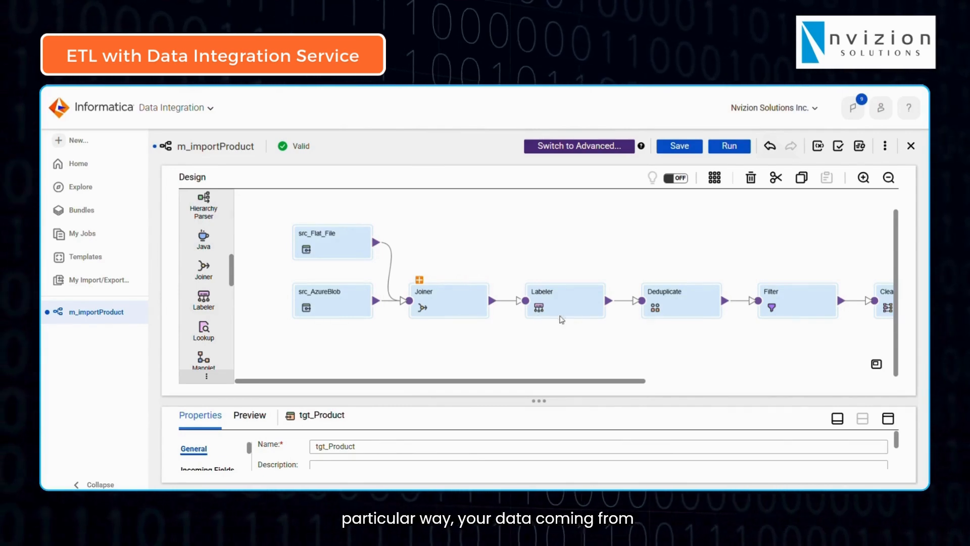
left_click(338, 242)
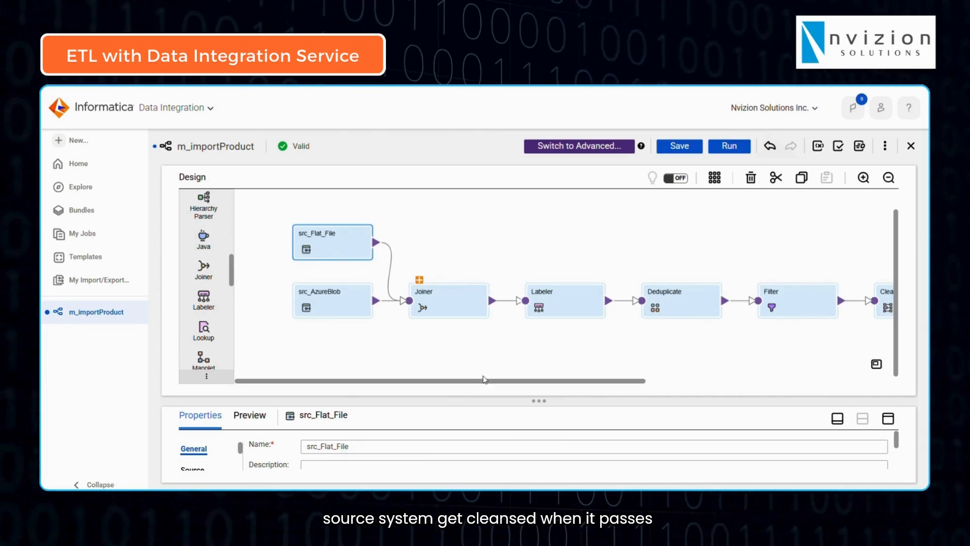
left_click_drag(484, 379, 547, 380)
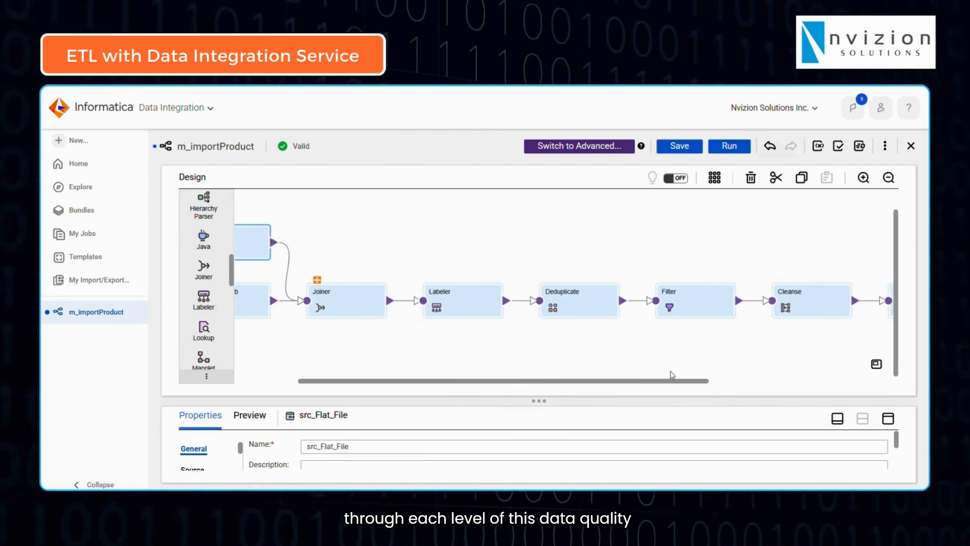
left_click_drag(704, 381, 784, 358)
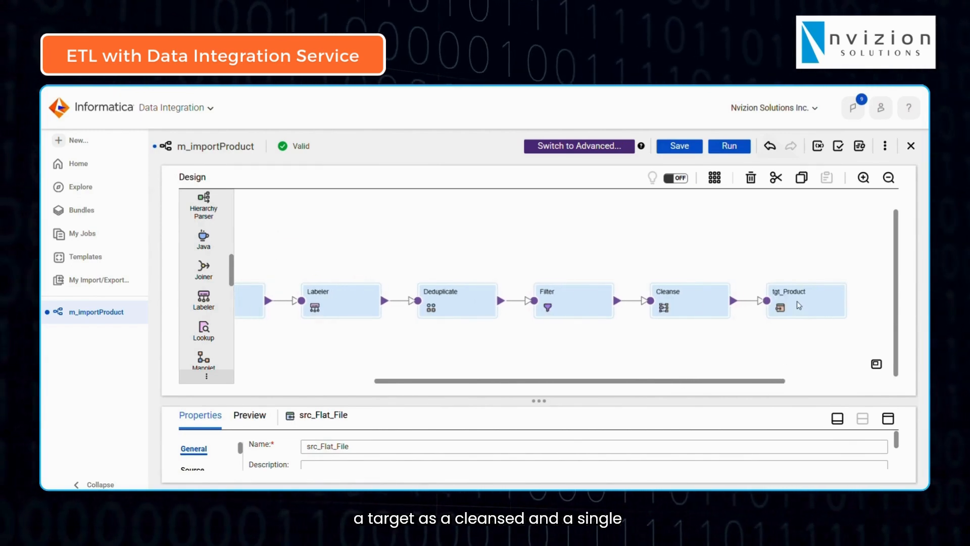